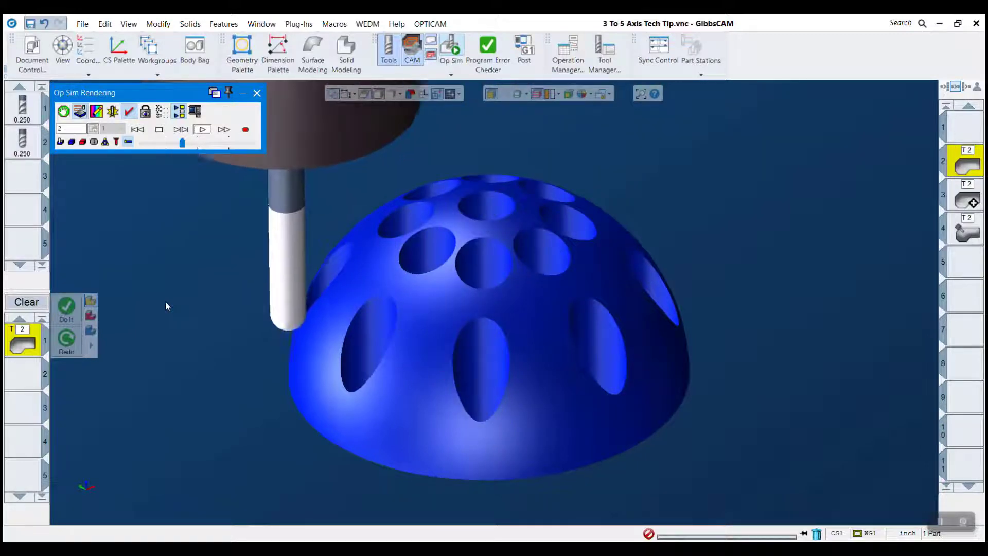
Close the simulation rendering and open the process parameters of the 5-axis operation in slot 4.
click(256, 93)
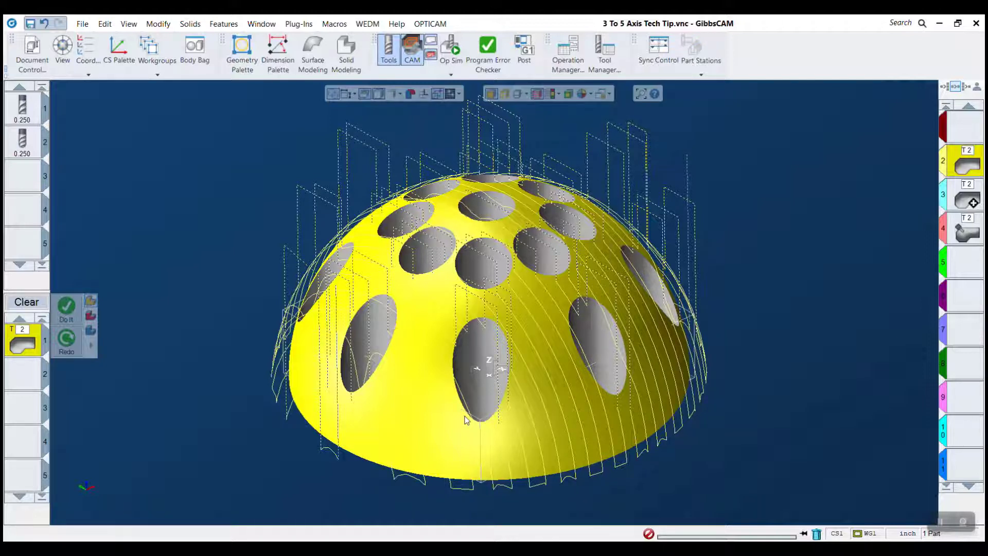
click(966, 236)
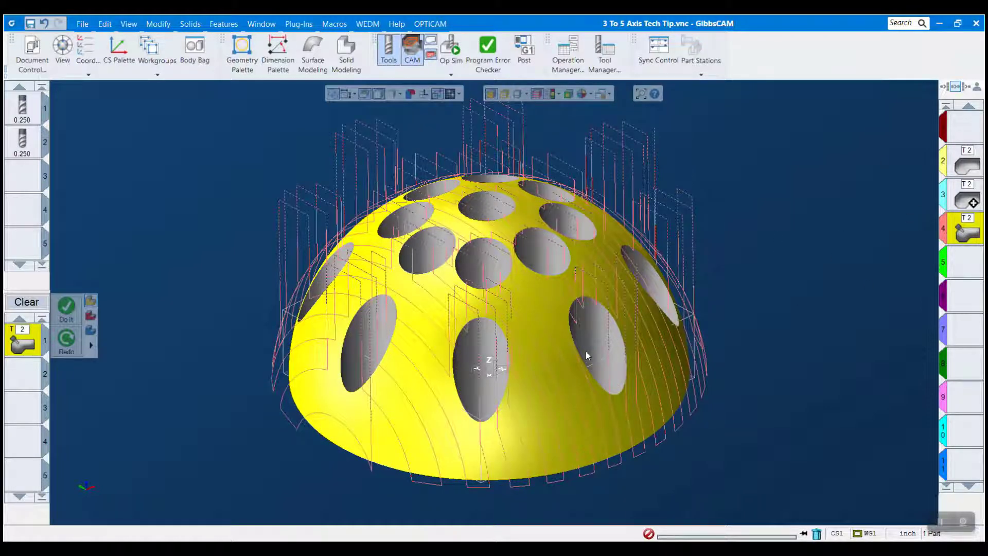
middle_drag(608, 366, 574, 373)
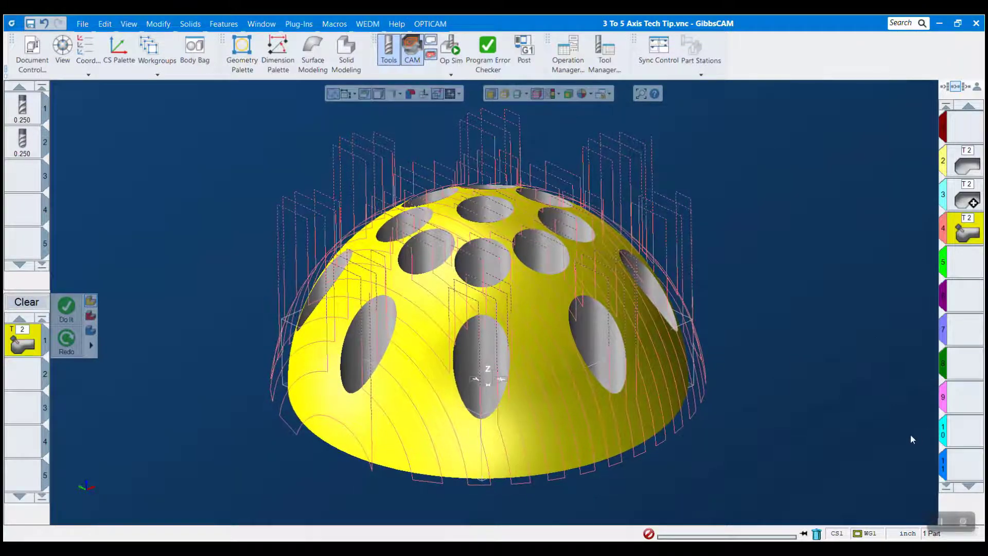
double_click(15, 349)
Review the surface path settings, checking the available patterns and the choices for what the calculation is based on.
click(122, 120)
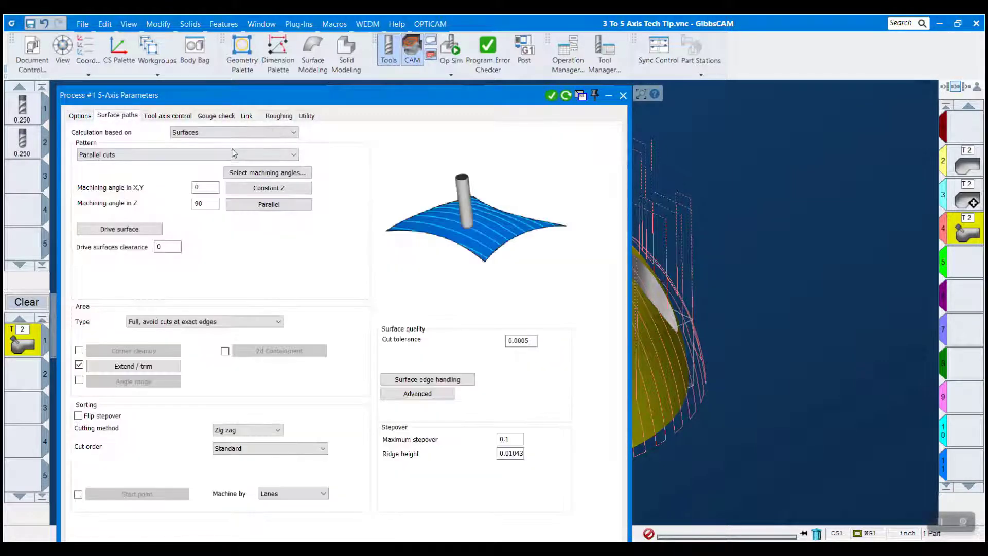
click(232, 154)
click(265, 134)
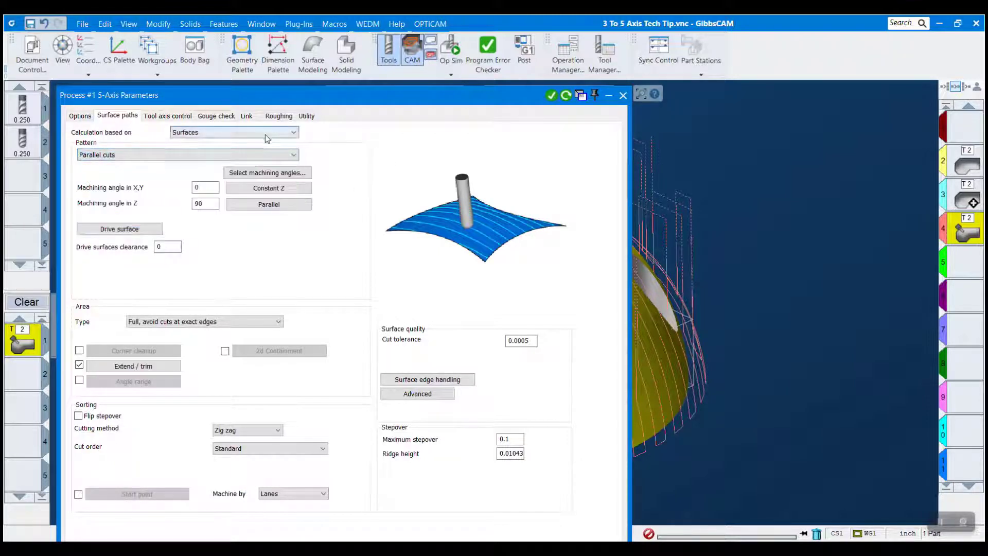
click(264, 134)
click(282, 144)
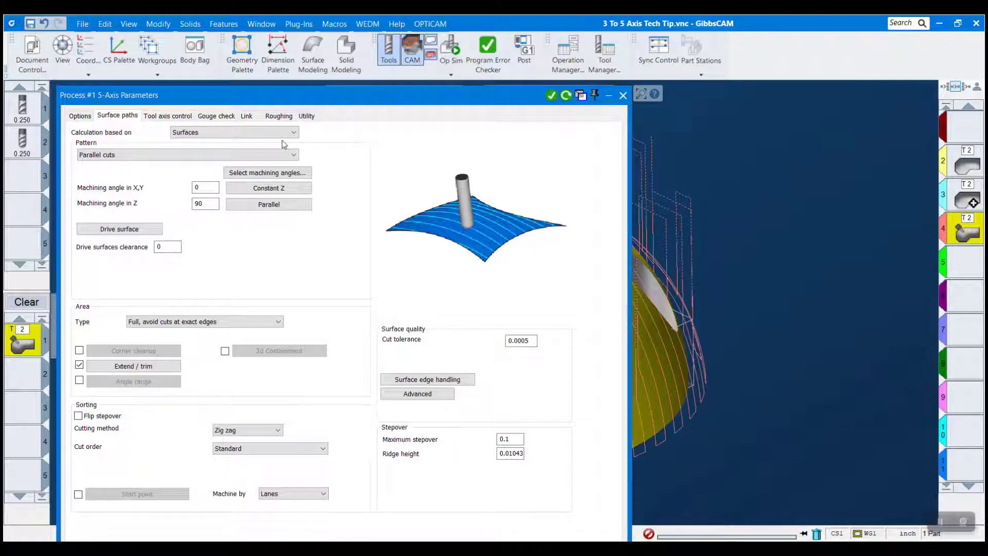
Check the output format choices for tool axis control, keep 3 Axis, and review the gouge check settings.
click(181, 117)
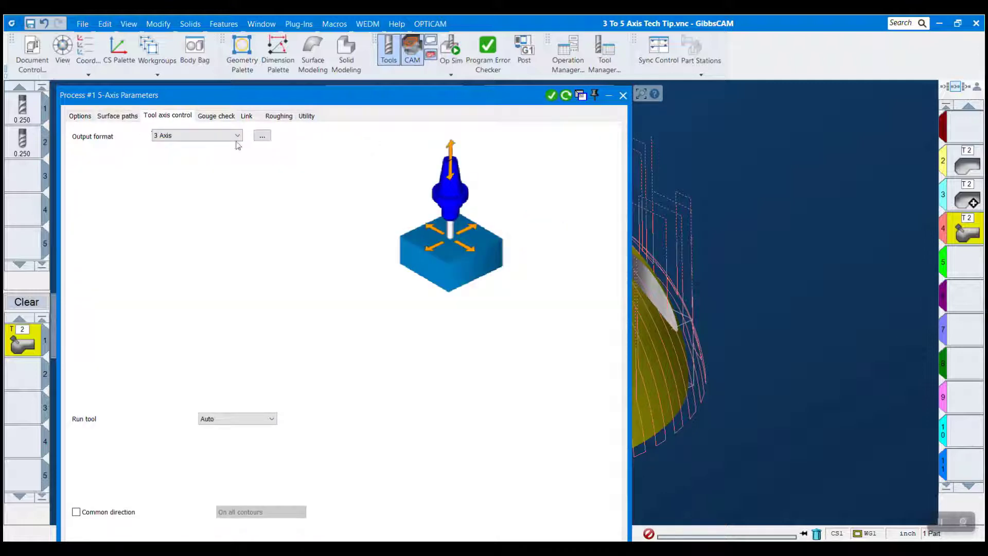
click(187, 135)
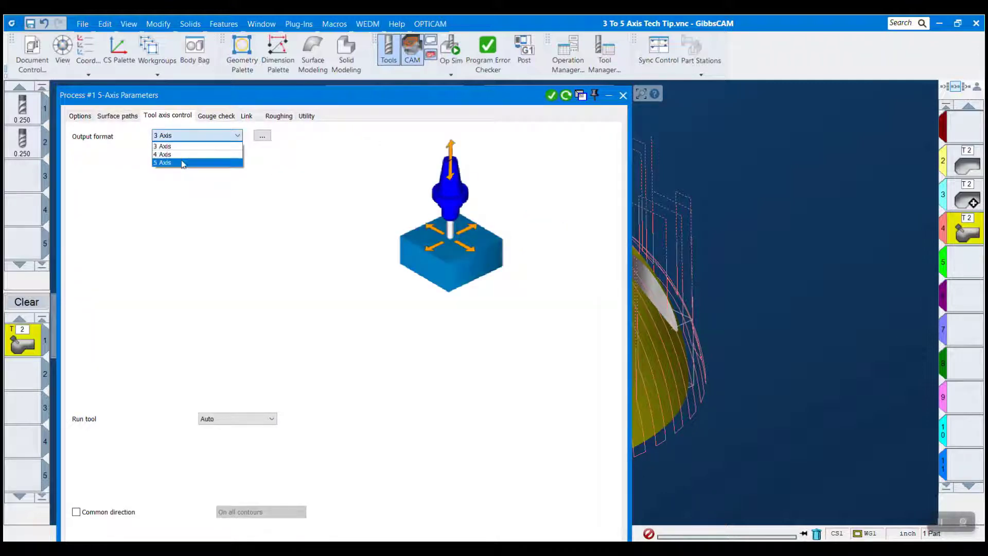
click(178, 146)
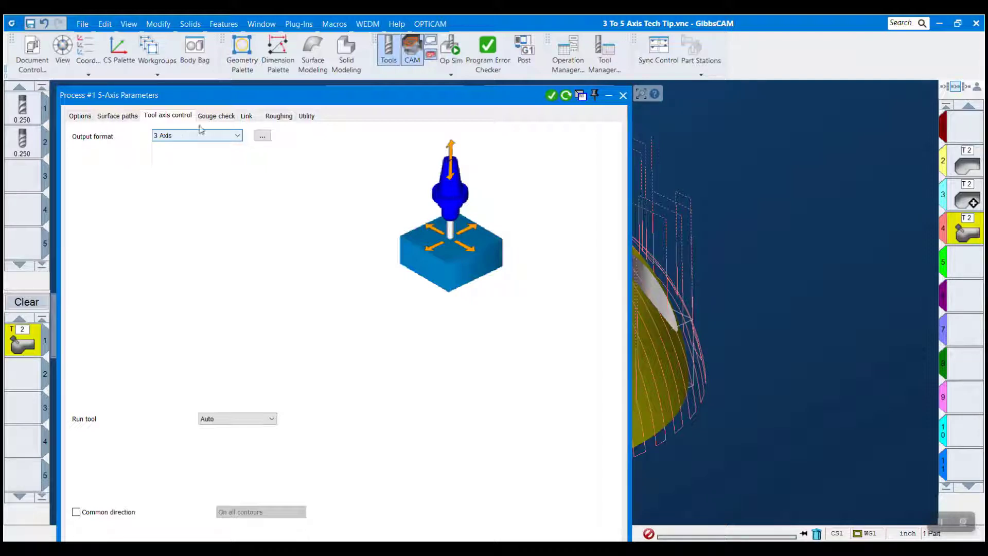
click(215, 116)
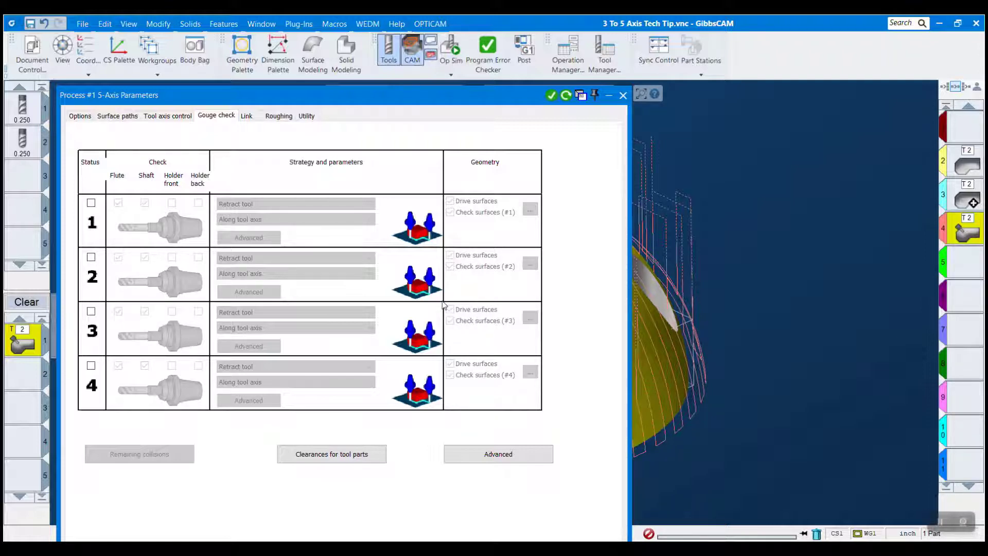
In the link retract settings, set the clearance area type to Sphere with a user-defined radius of 1.5.
click(247, 115)
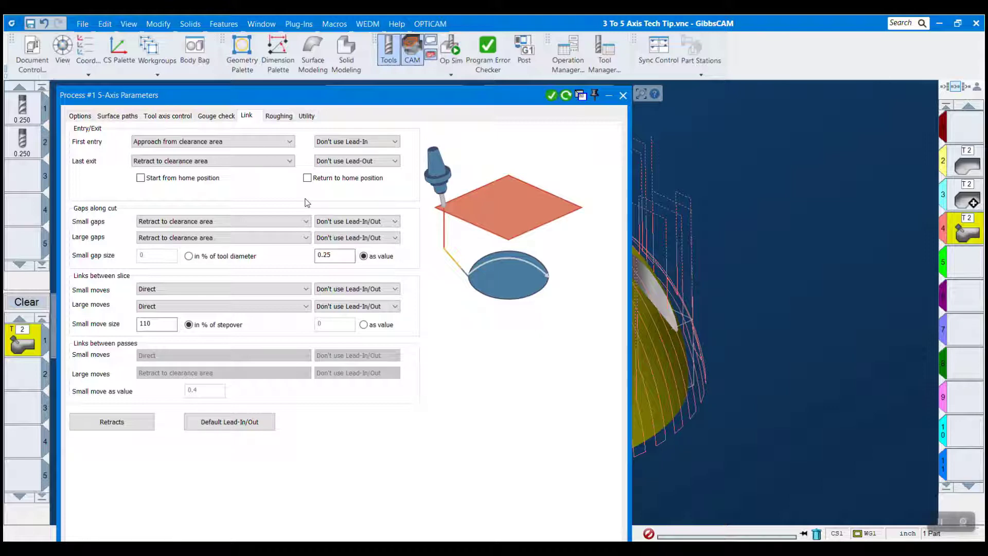
drag(379, 98, 380, 317)
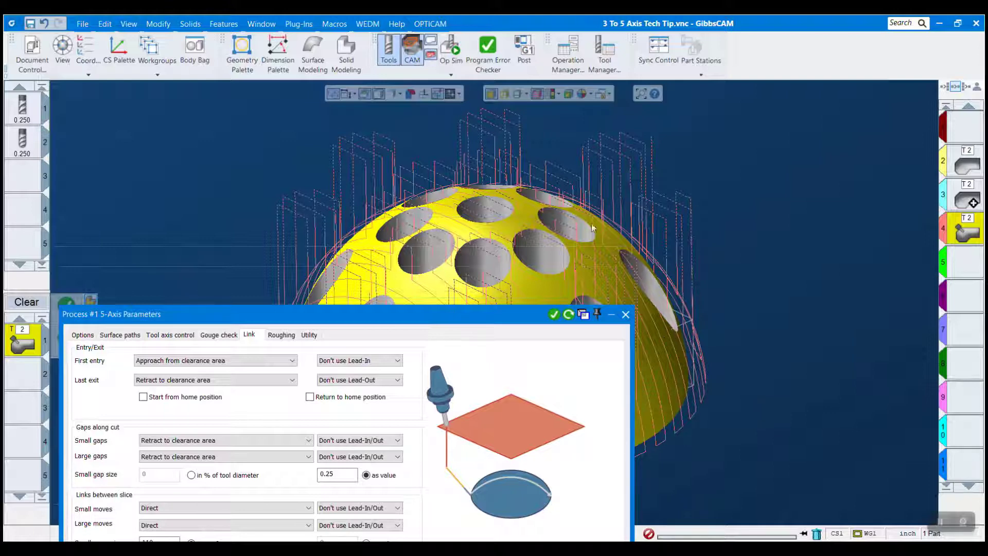
drag(480, 320, 499, 55)
click(145, 374)
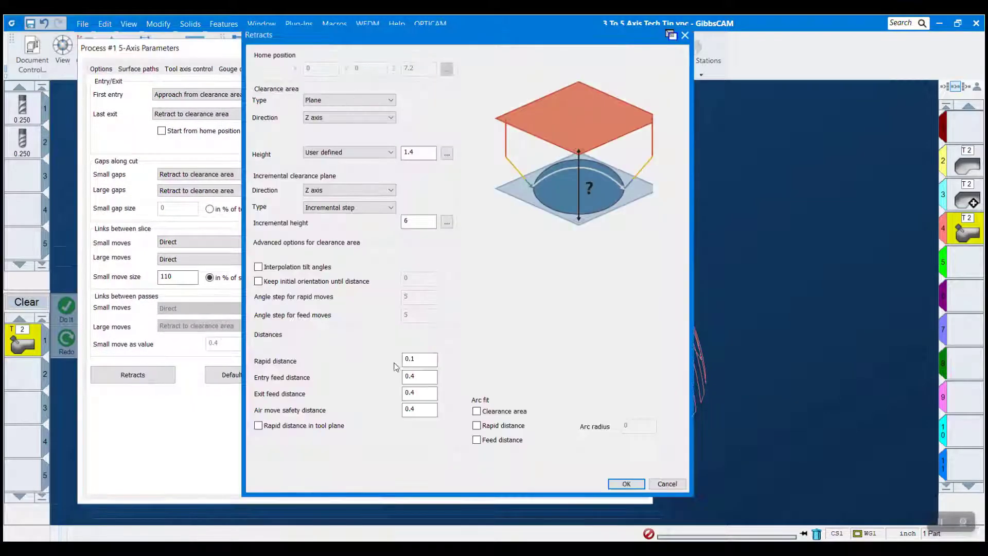
click(350, 100)
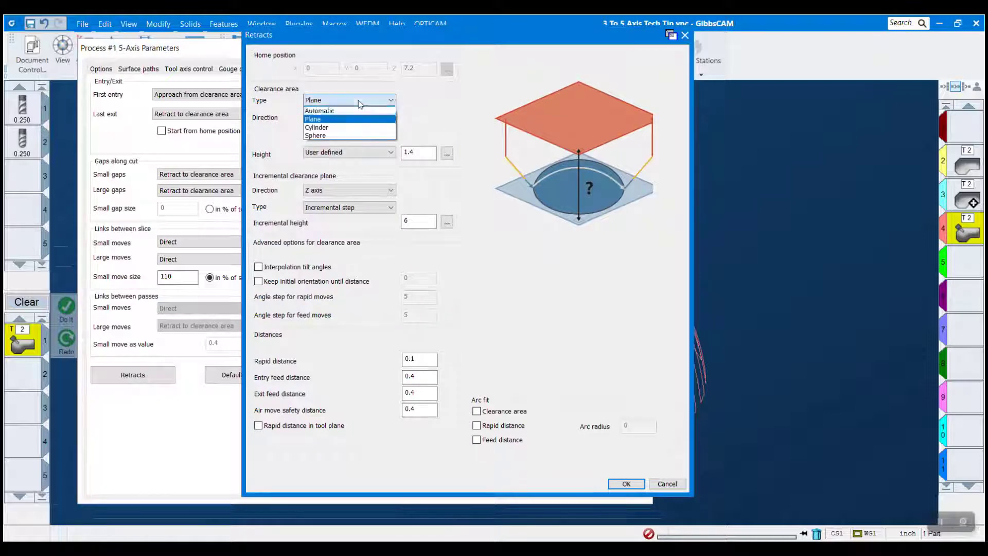
click(335, 127)
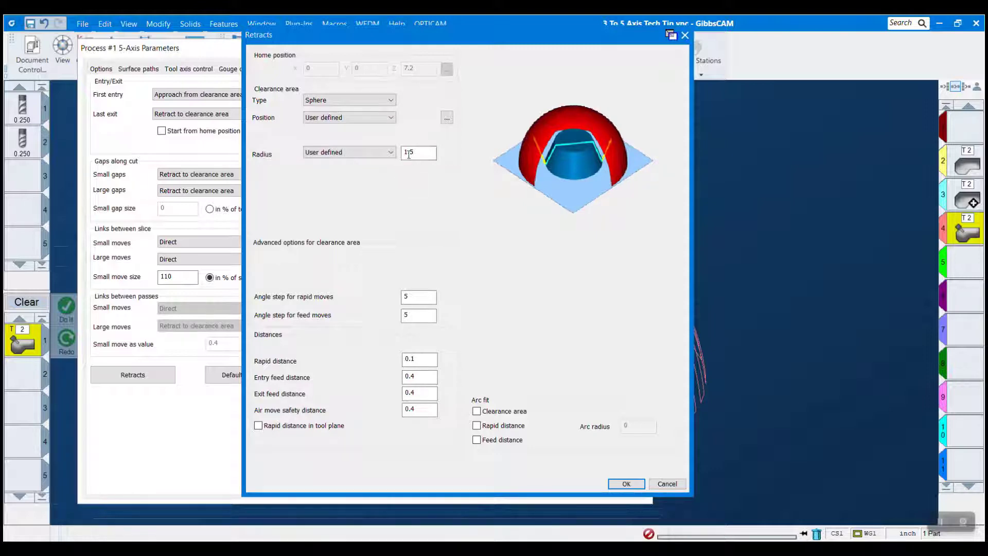
drag(414, 152, 403, 150)
click(429, 153)
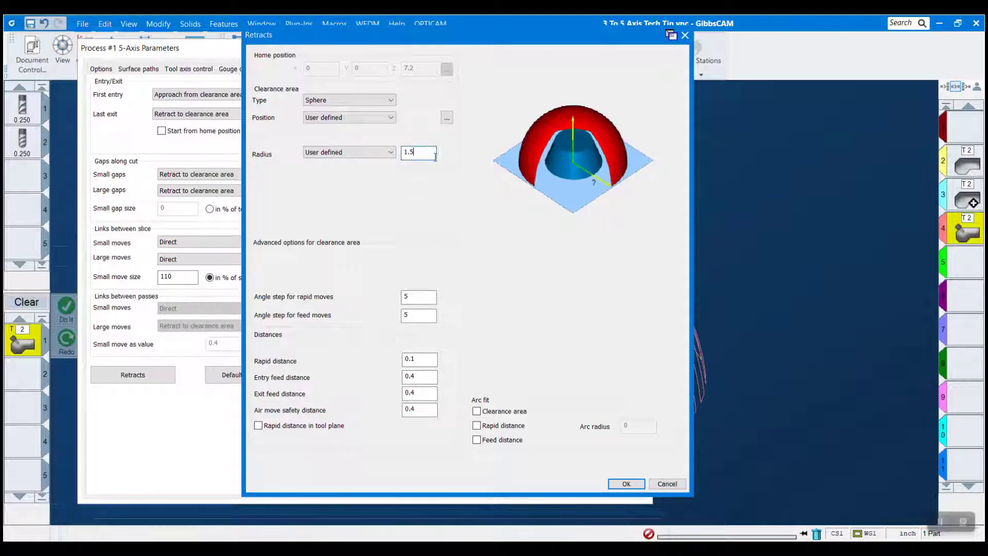
click(626, 483)
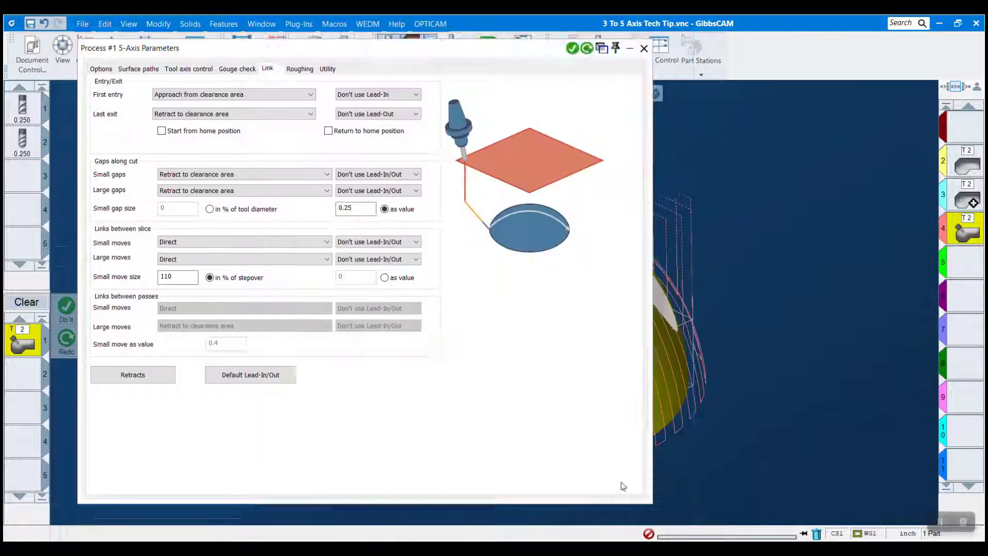
Recalculate the operation with the spherical clearance area and inspect the retract moves around the dome.
click(587, 48)
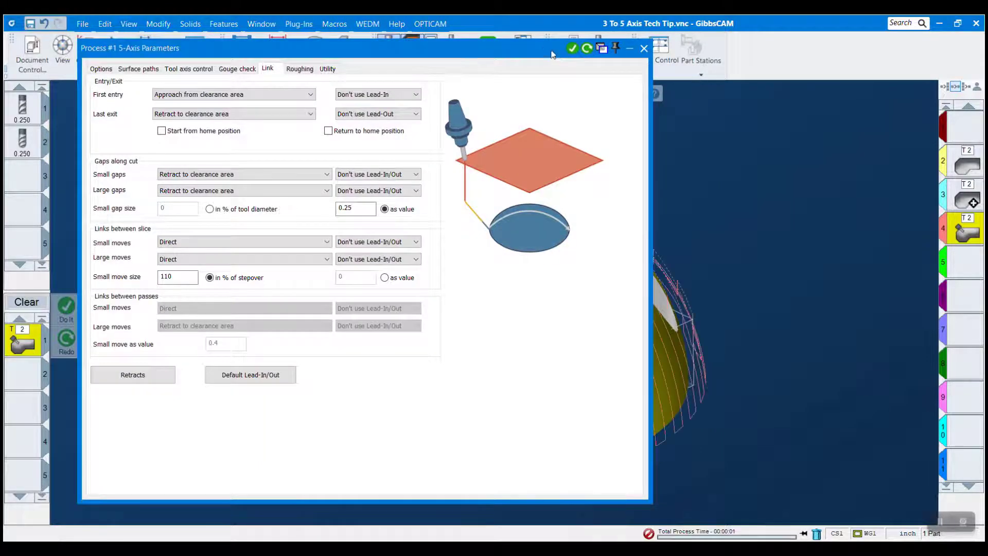
drag(555, 55, 609, 452)
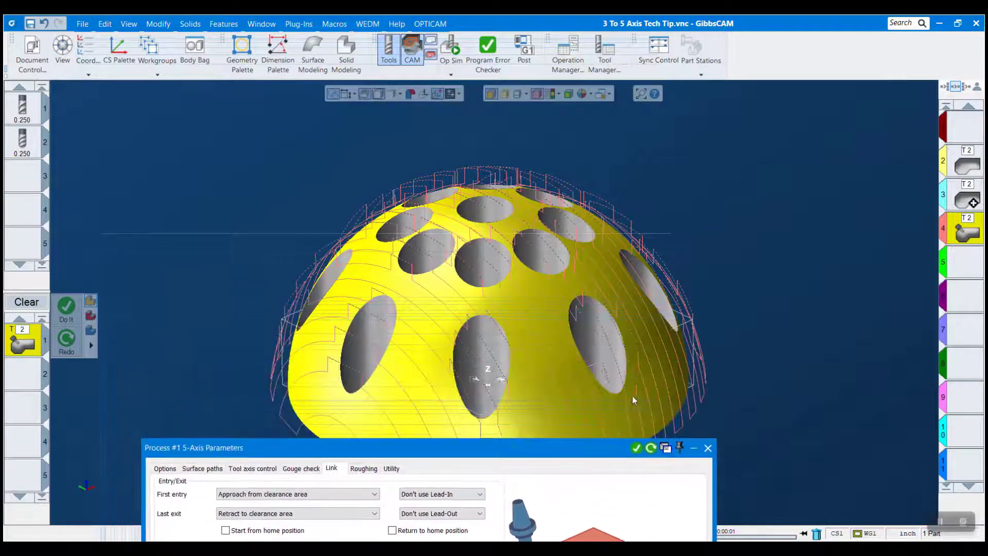
middle_drag(526, 399, 540, 168)
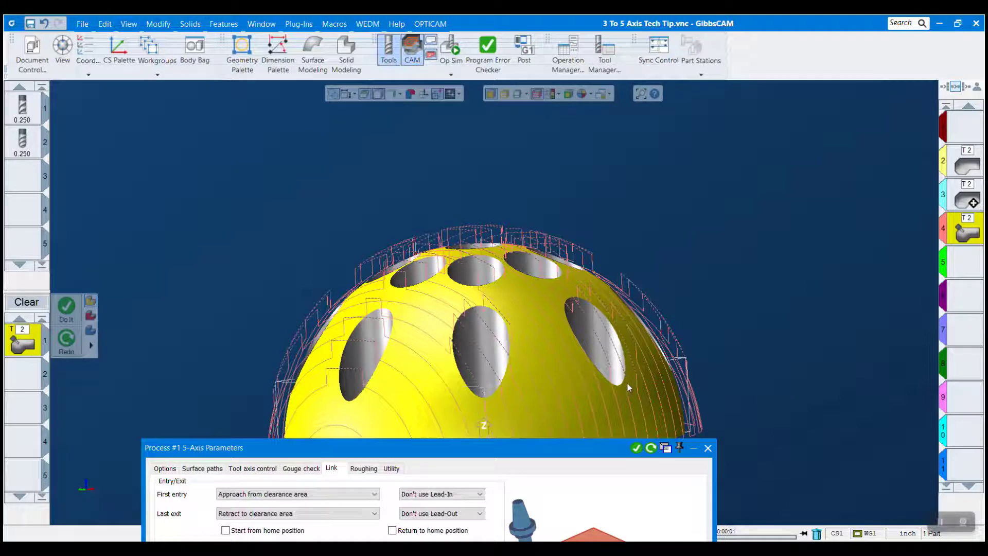
mouse_move(627, 392)
middle_down()
mouse_move(790, 361)
mouse_move(639, 408)
mouse_move(635, 390)
middle_up()
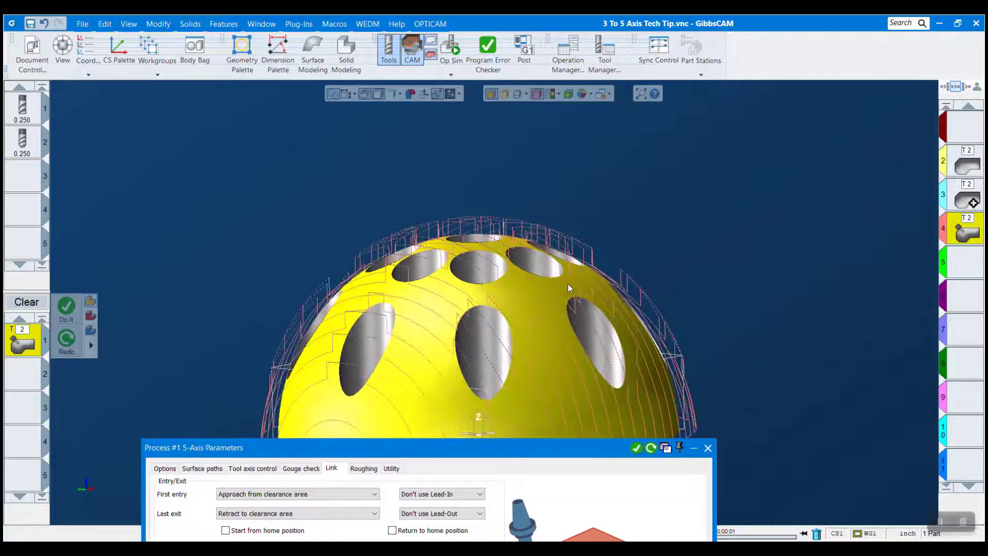
Set both the small gaps and the large gaps along the cut to Blend spline.
drag(543, 446, 471, 87)
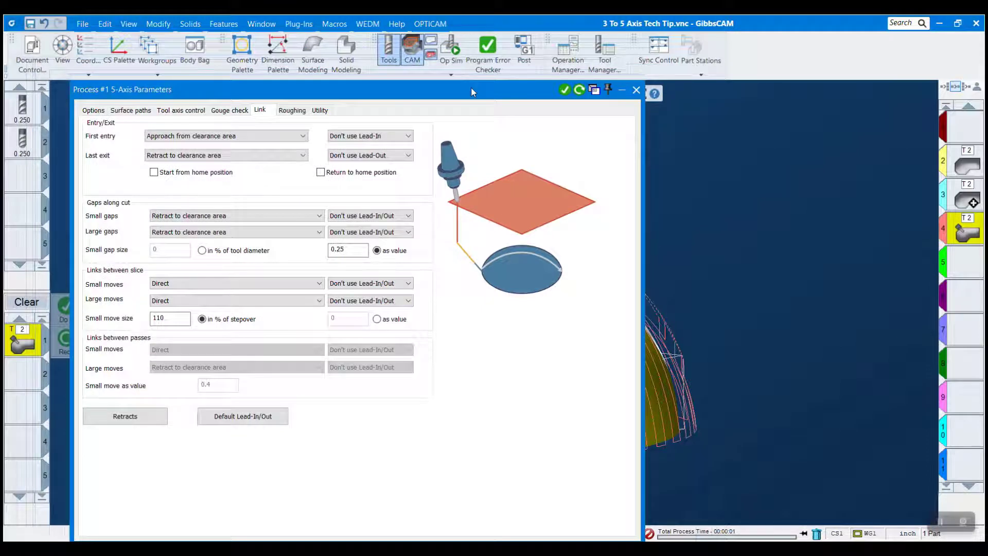
click(223, 216)
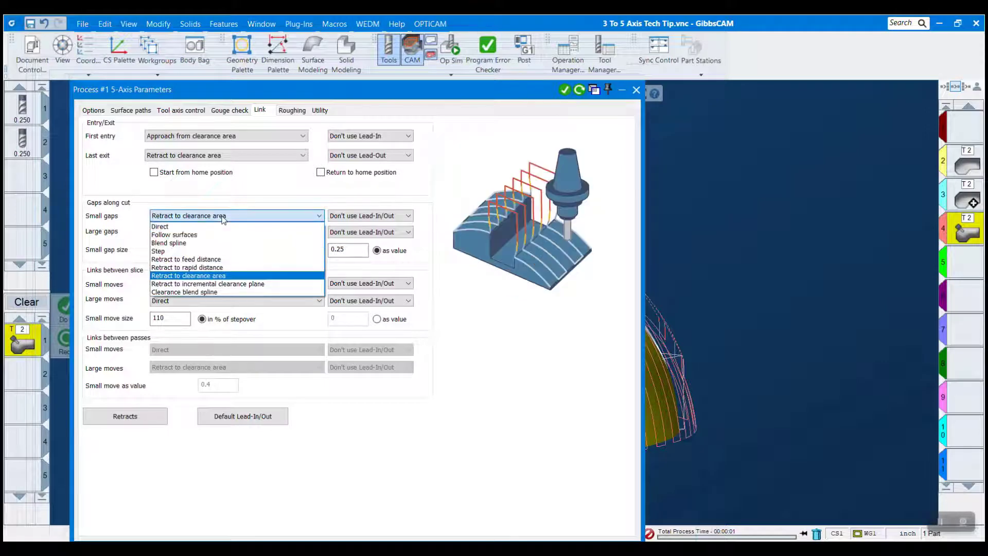
click(221, 247)
click(219, 232)
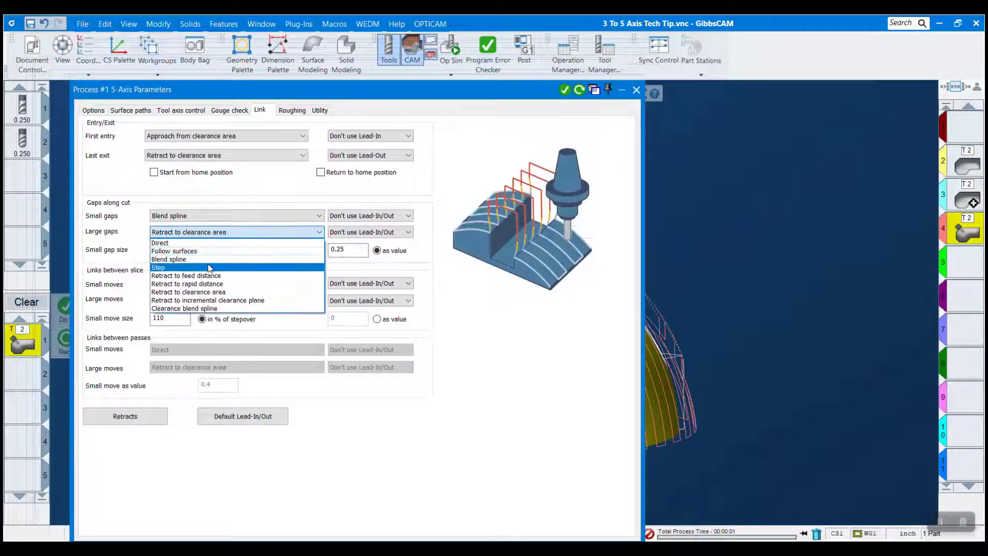
click(209, 260)
click(205, 216)
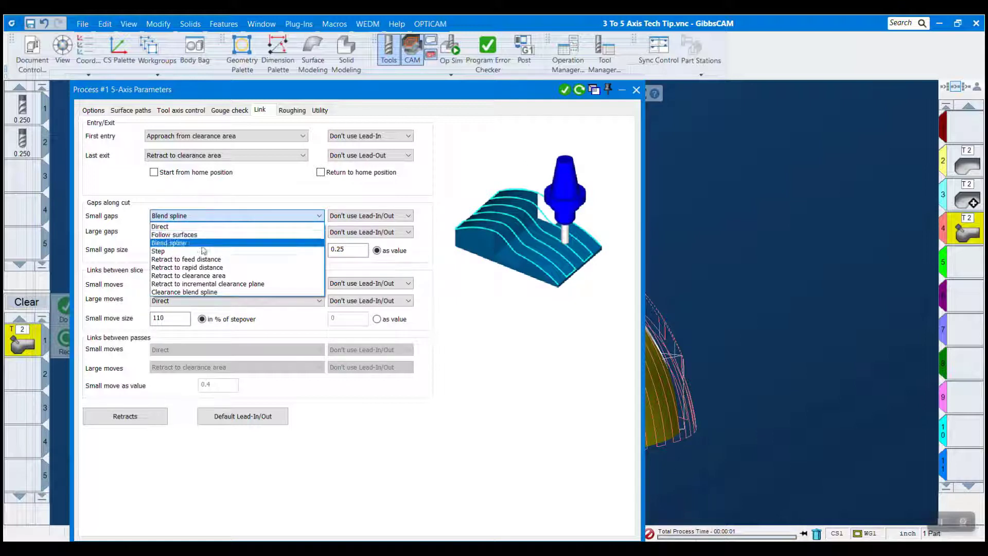
click(512, 379)
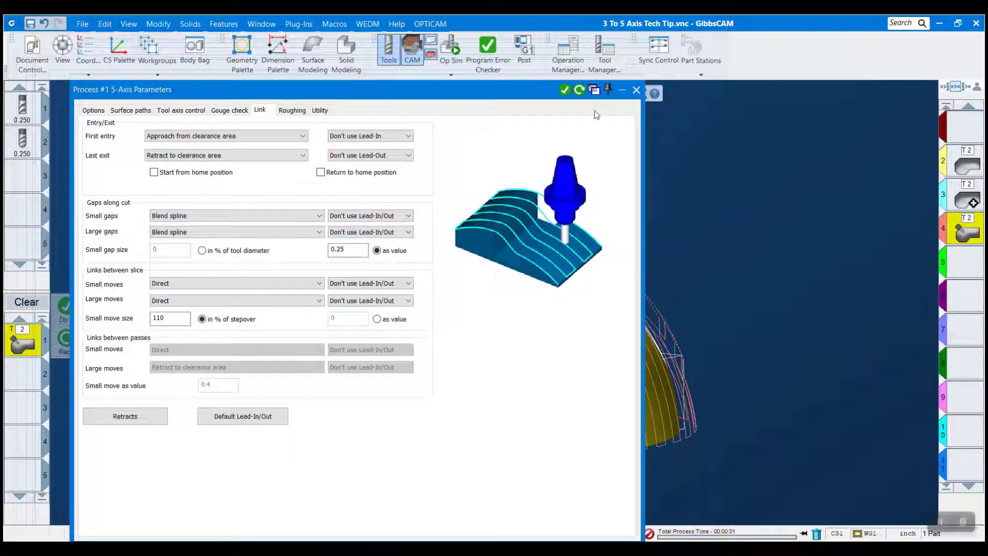
Recalculate the operation with the blend spline gap links and inspect the toolpath across the dome's holes.
click(578, 91)
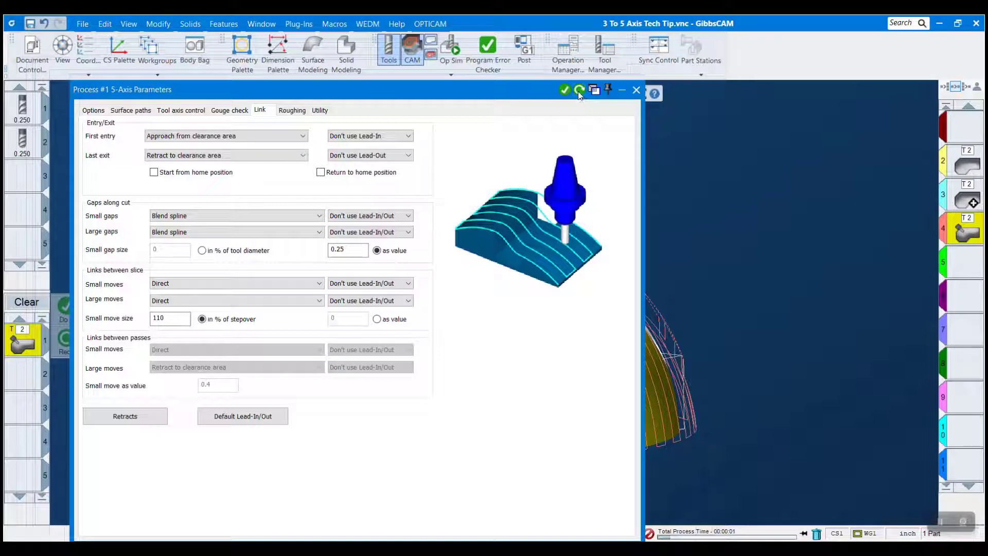
drag(543, 87, 627, 403)
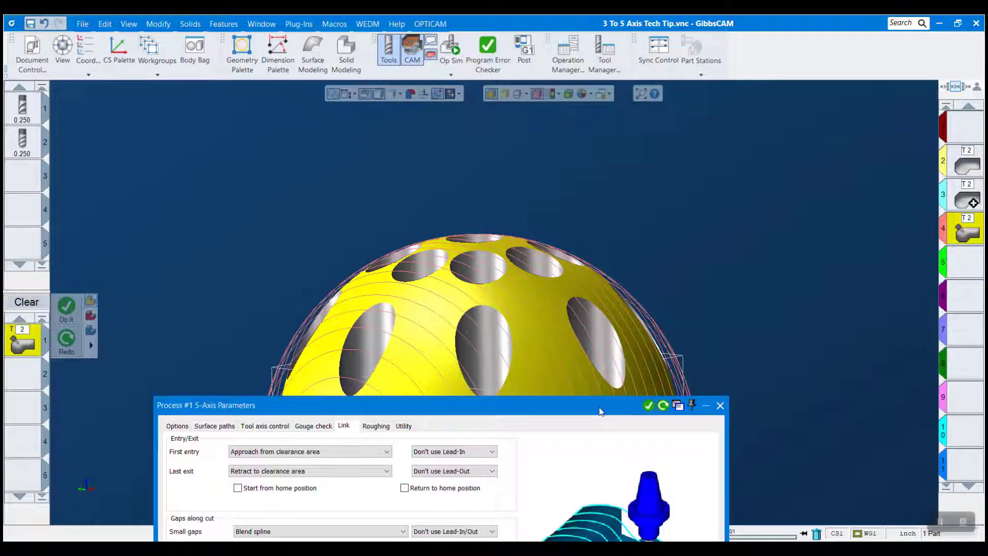
drag(600, 411, 736, 103)
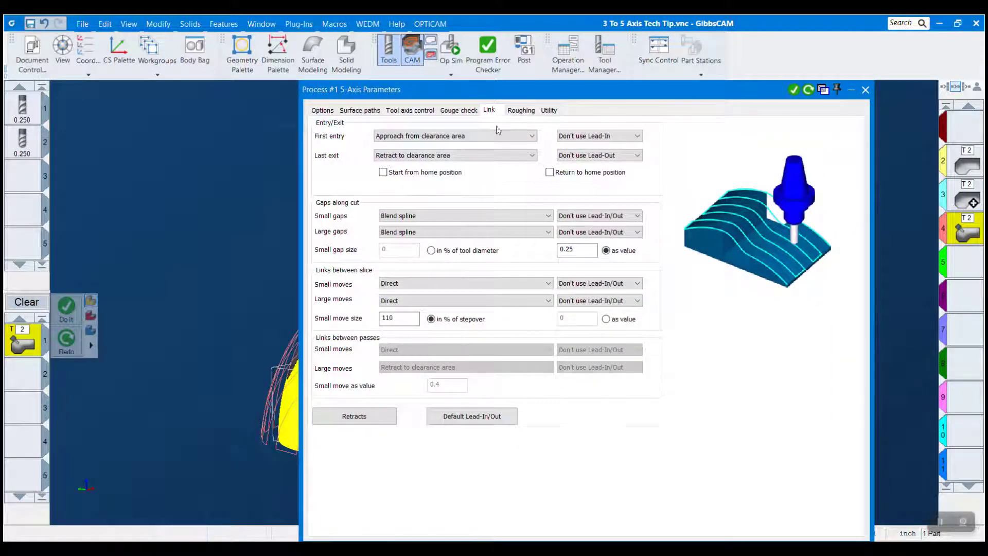
Try a first-entry lead-in with the default turned off, review the arc and line types, and switch the lead-in back off.
click(595, 138)
click(596, 152)
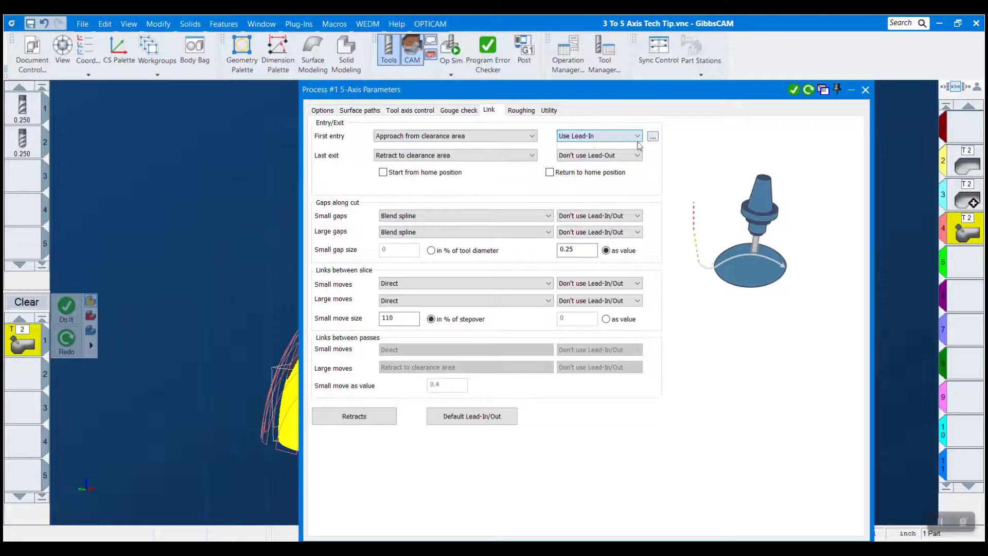
click(652, 137)
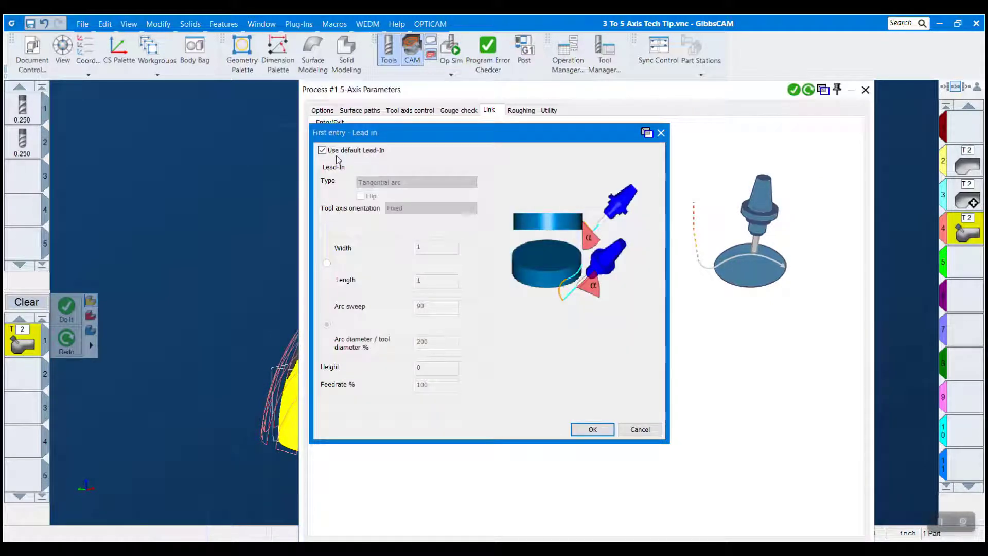
click(322, 150)
click(411, 182)
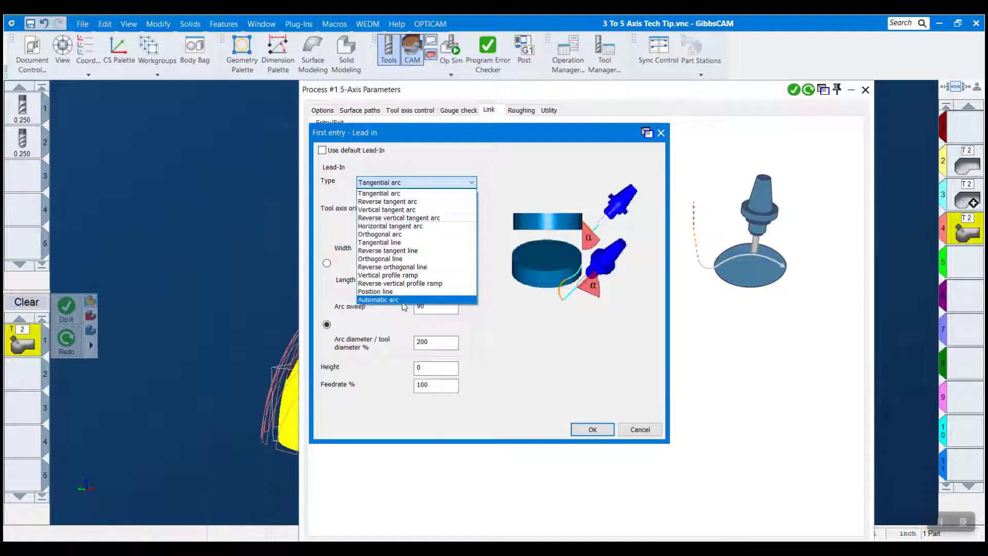
click(576, 358)
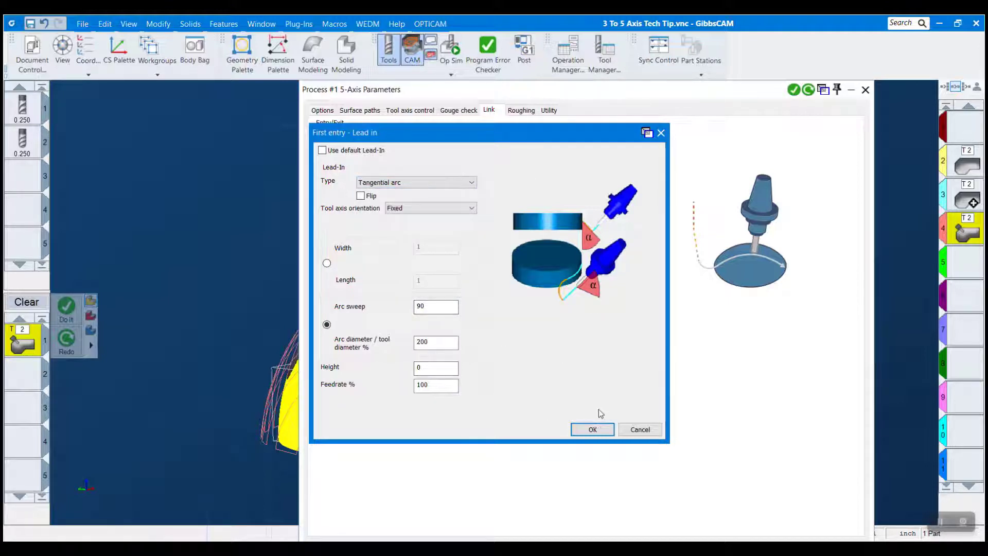
click(592, 429)
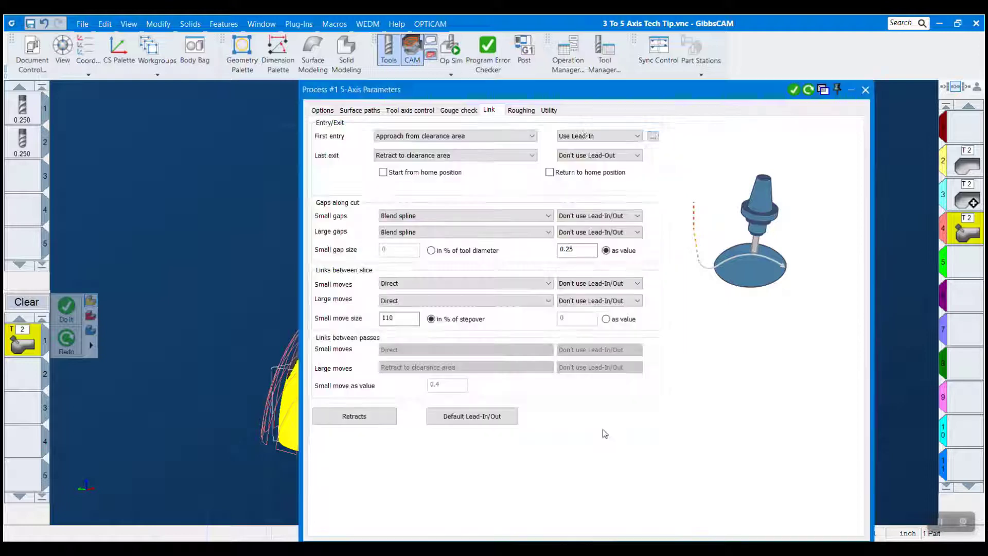
click(601, 135)
click(601, 155)
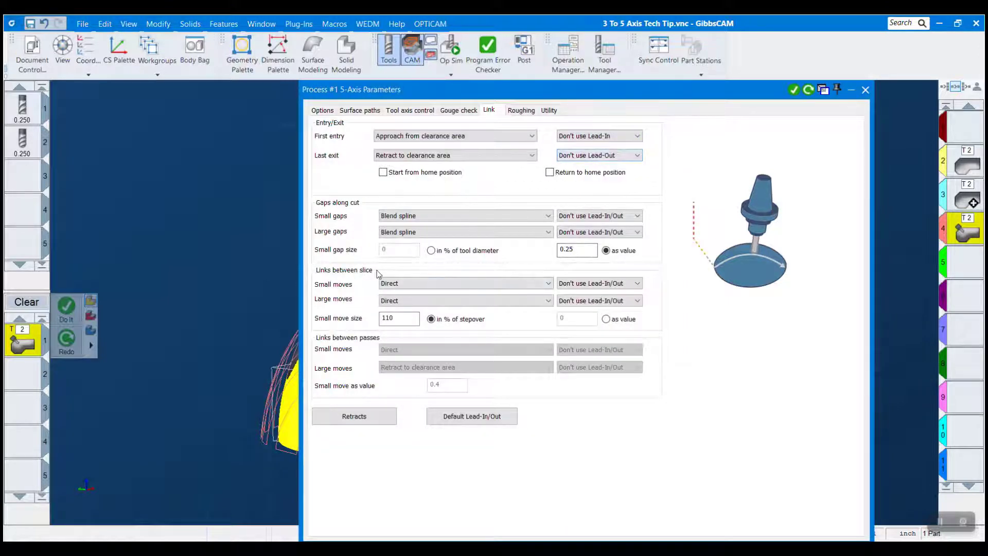
Set both the small moves and the large moves of the links between slices to Blend spline.
drag(577, 100, 801, 210)
scroll(417, 399, down, 3)
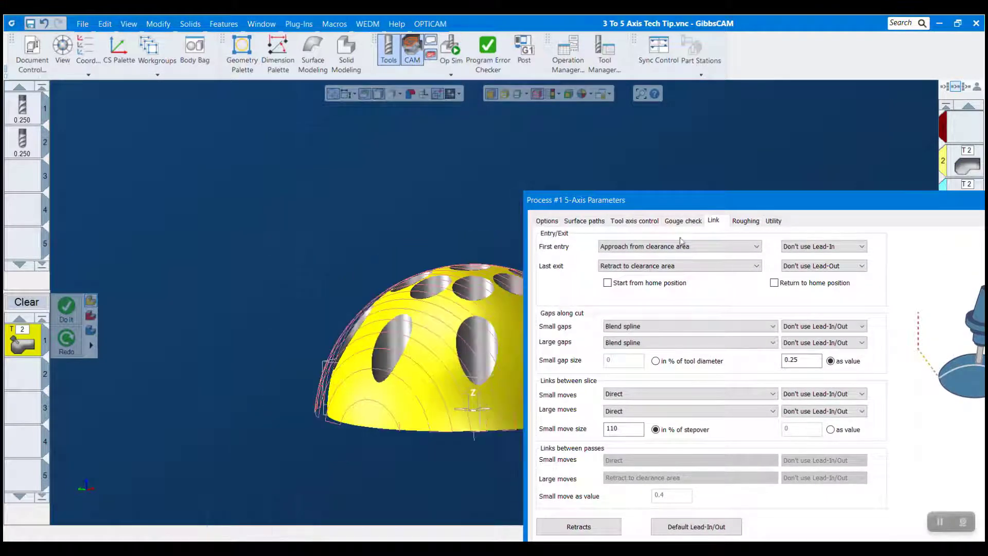
middle_drag(412, 404, 379, 478)
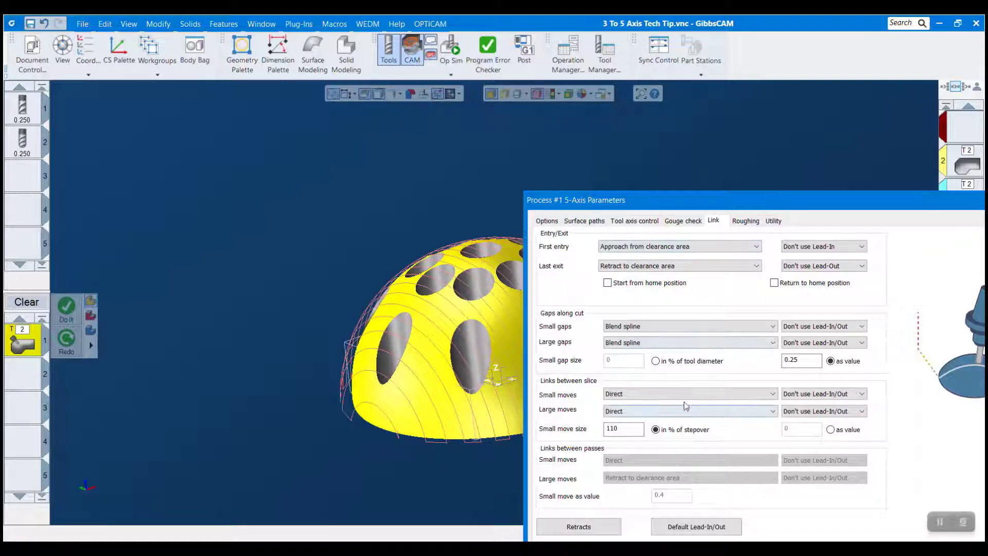
click(669, 394)
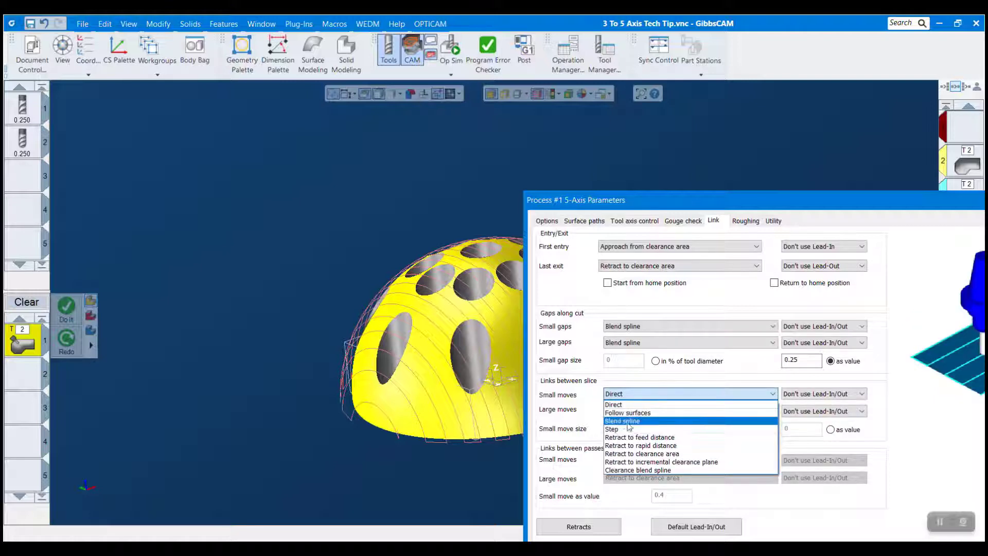
click(643, 421)
click(642, 414)
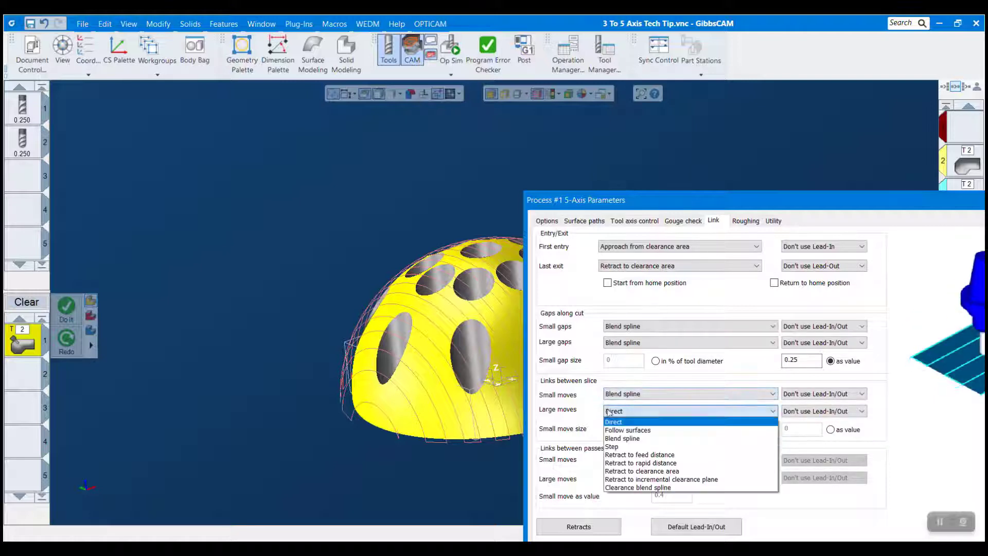
click(643, 438)
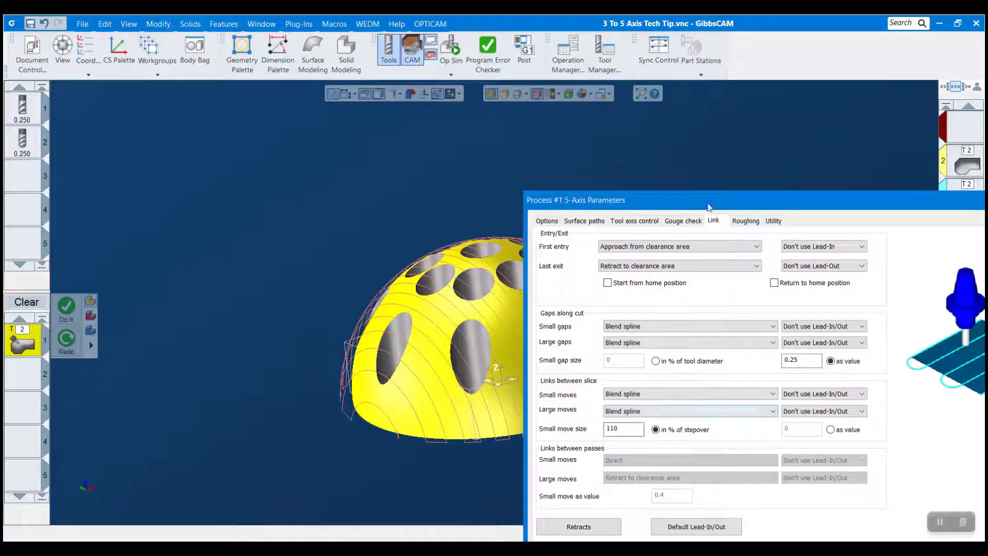
Recalculate the operation with the blend spline slice links, close the 5-axis parameters and inspect the link moves around the dome's lower edge.
drag(706, 206, 499, 81)
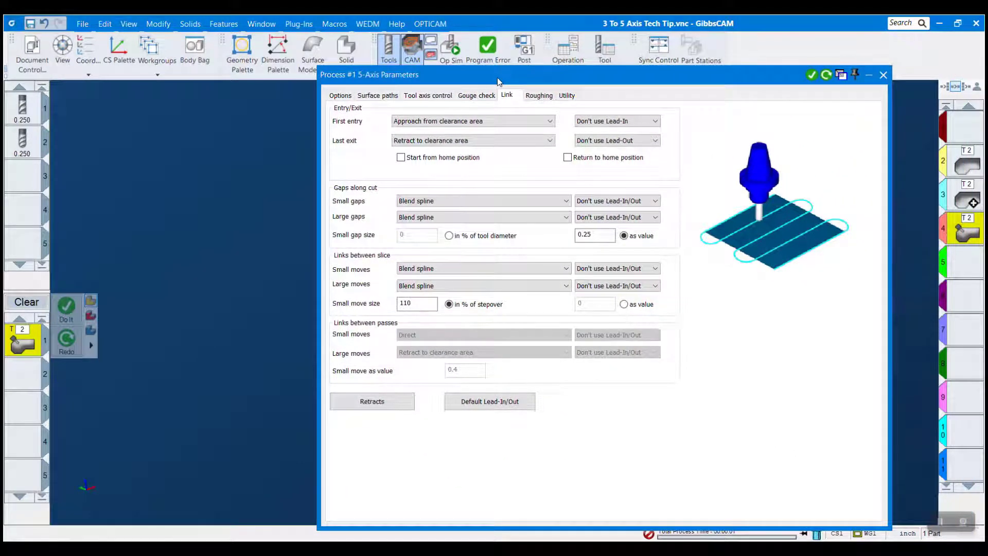
click(825, 77)
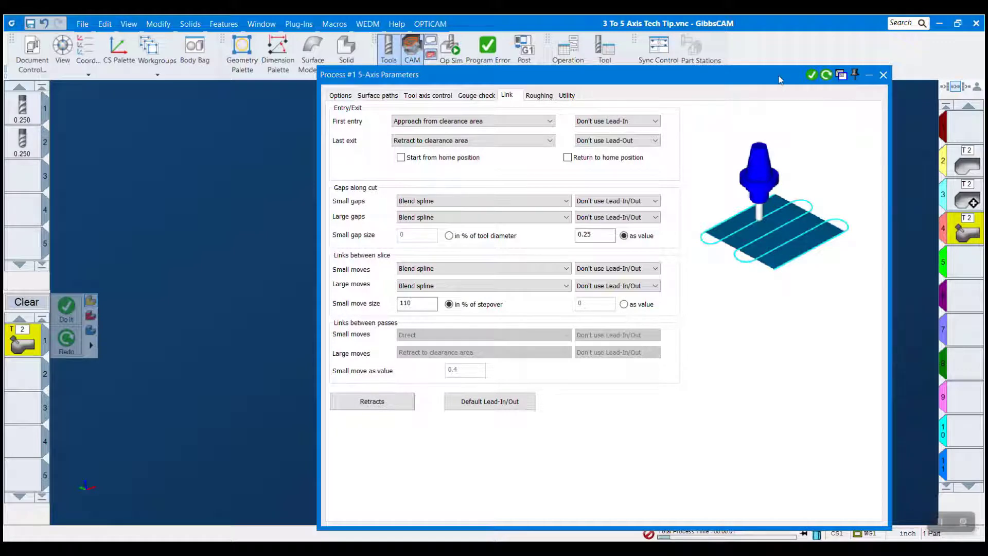
drag(781, 80, 938, 502)
drag(676, 502, 351, 143)
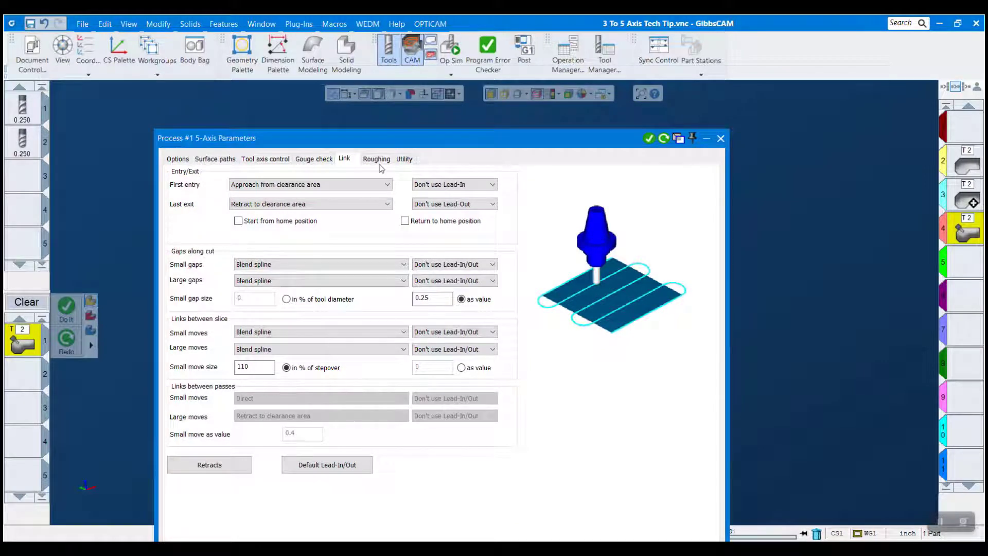
click(720, 139)
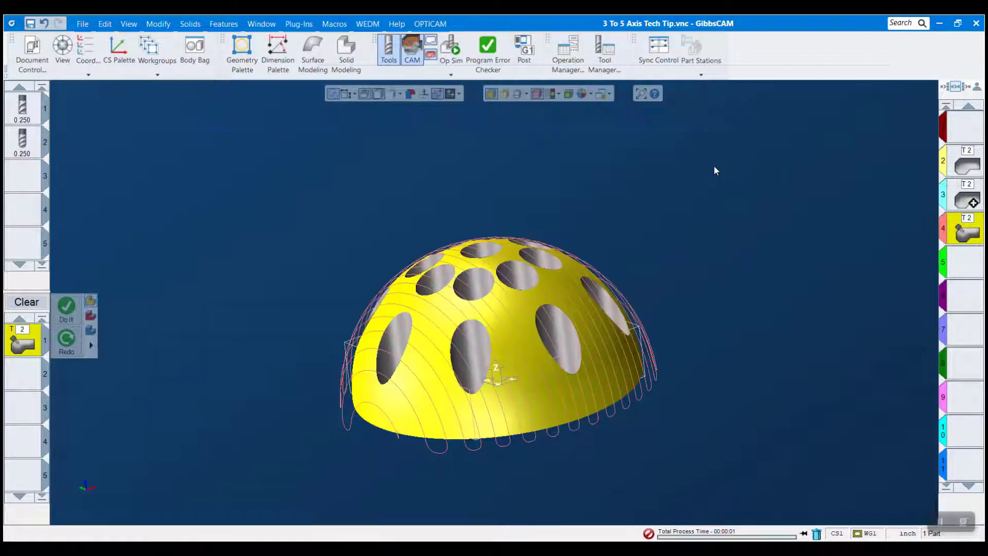
scroll(491, 429, up, 1)
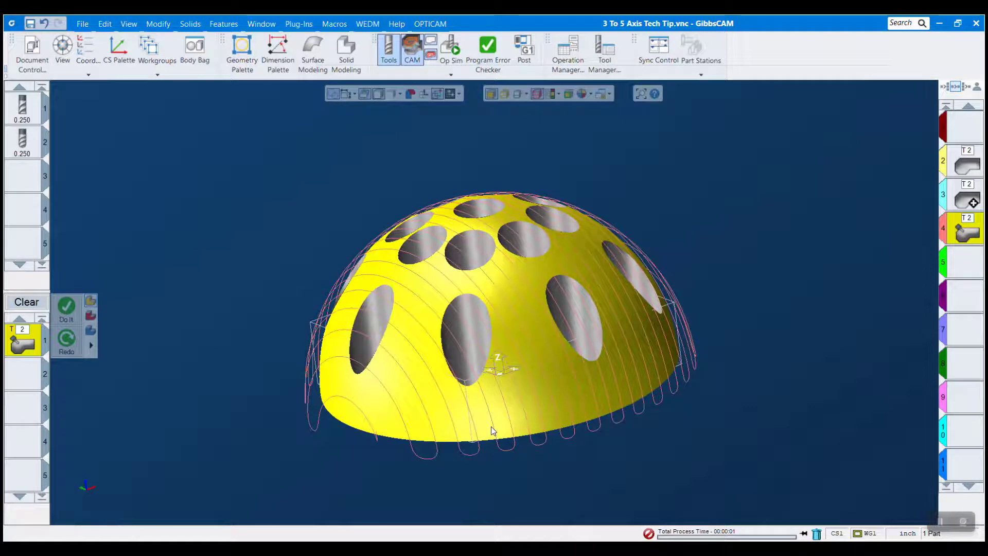